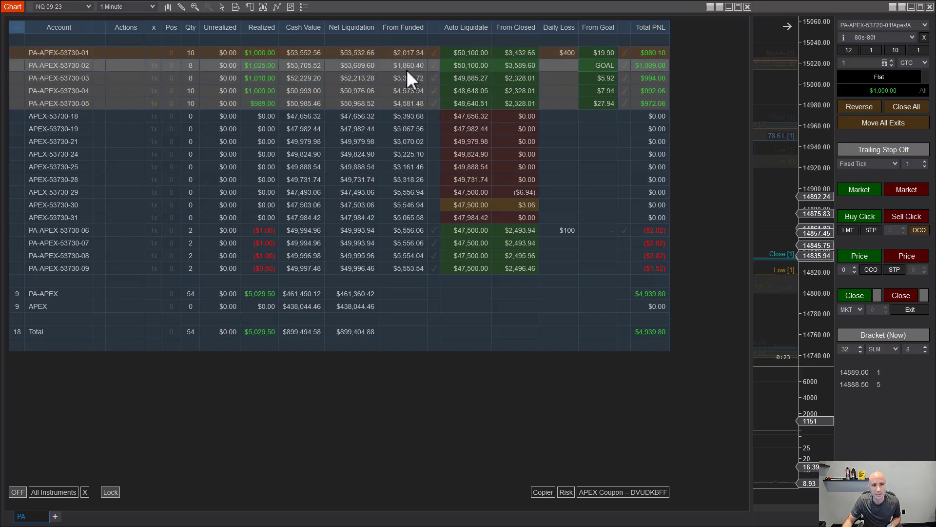
Open the dashboard indicator's settings and review Account Risk Manager, including the 5500 Performance Accounts Withdraw Goal
left_click(276, 6)
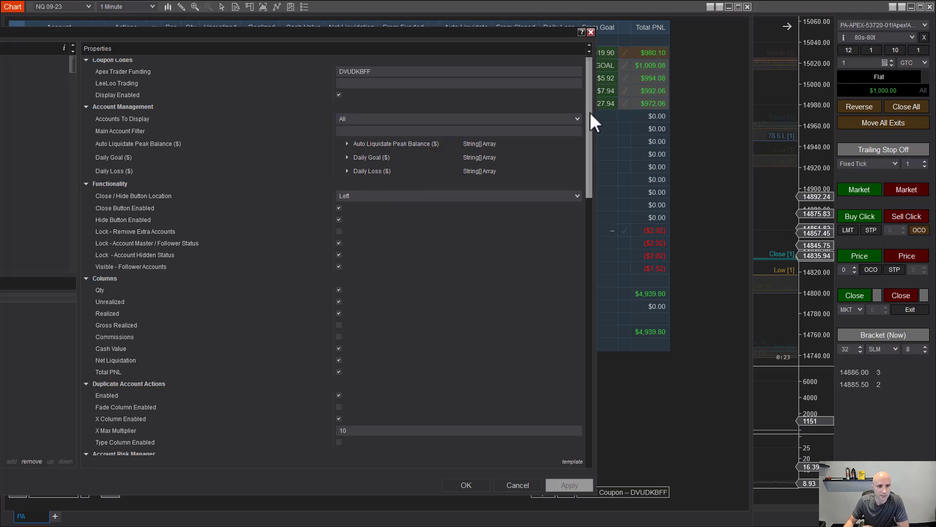
left_click_drag(590, 111, 586, 208)
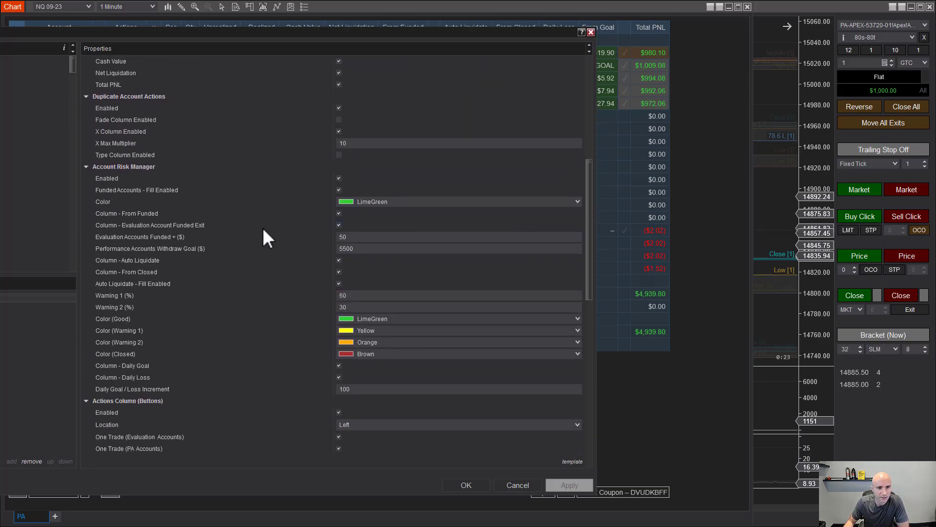
mouse_move(113, 251)
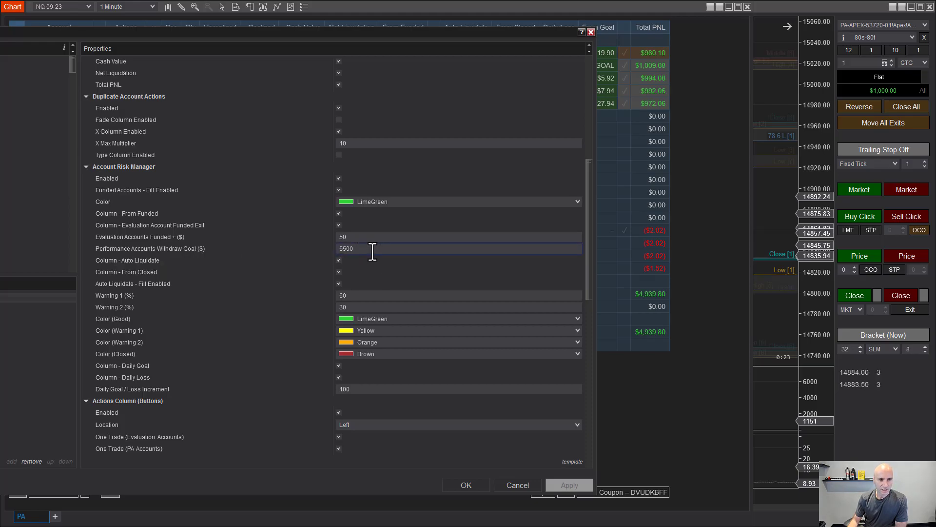
mouse_move(177, 249)
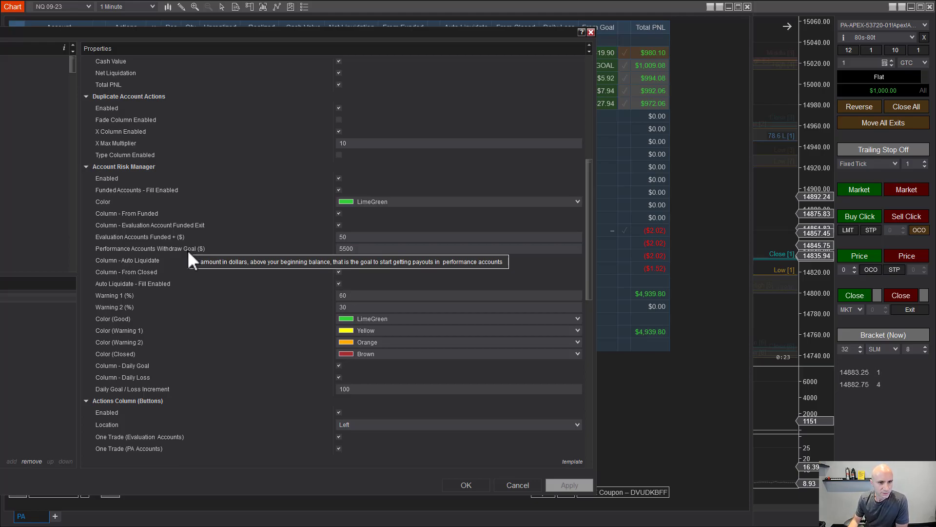
scroll(176, 290, "up", 1)
Select the Apex Trader Funding coupon value in the Coupon Codes properties
scroll(177, 290, "up", 7)
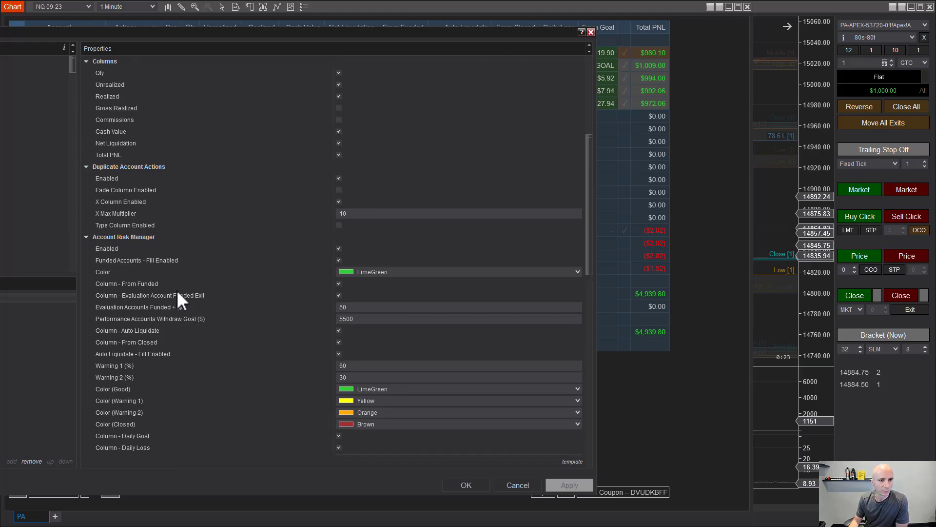
scroll(176, 290, "up", 1)
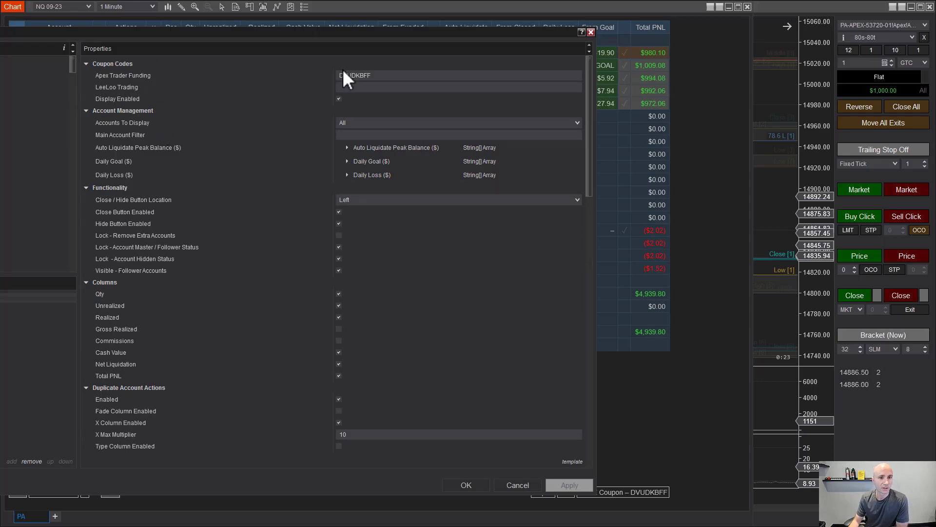
double_click(372, 76)
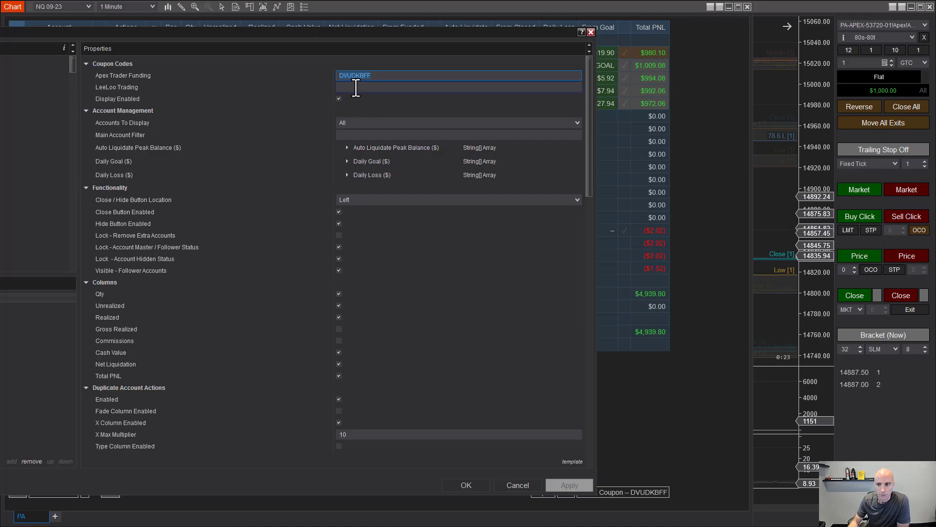
scroll(364, 324, "down", 8)
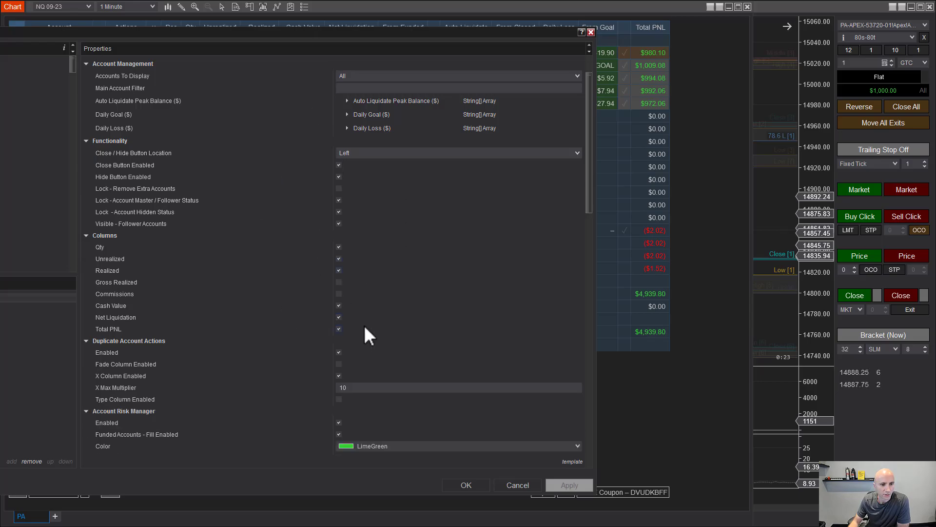
scroll(349, 187, "down", 7)
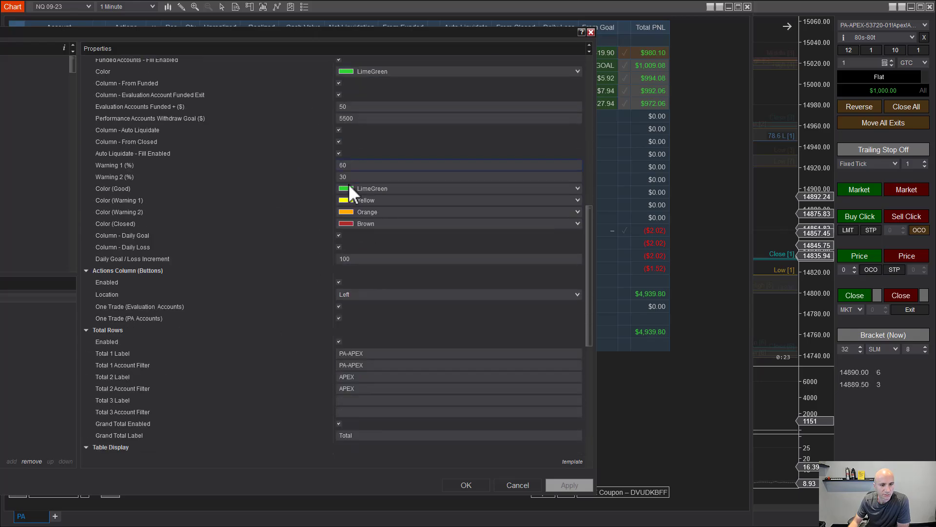
scroll(350, 185, "up", 15)
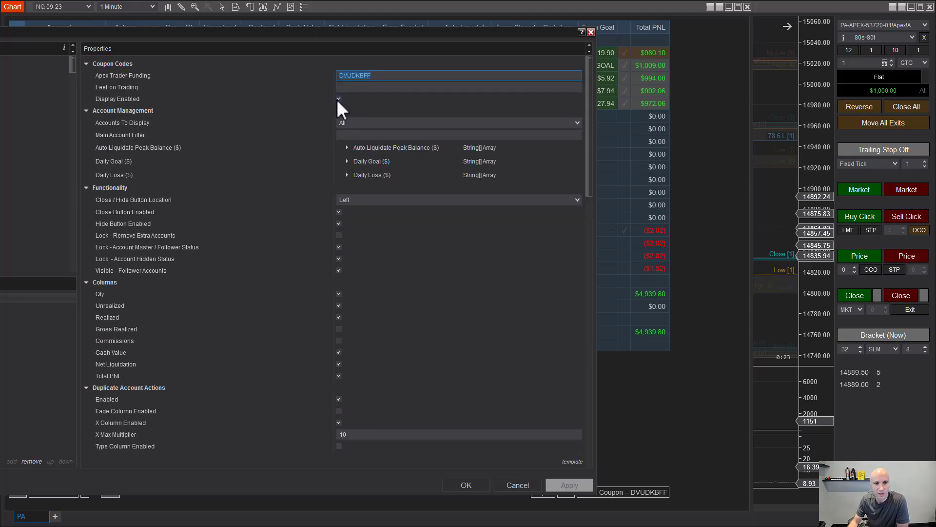
Uncheck the coupon's Display Enabled option and apply the settings with OK
left_click(339, 99)
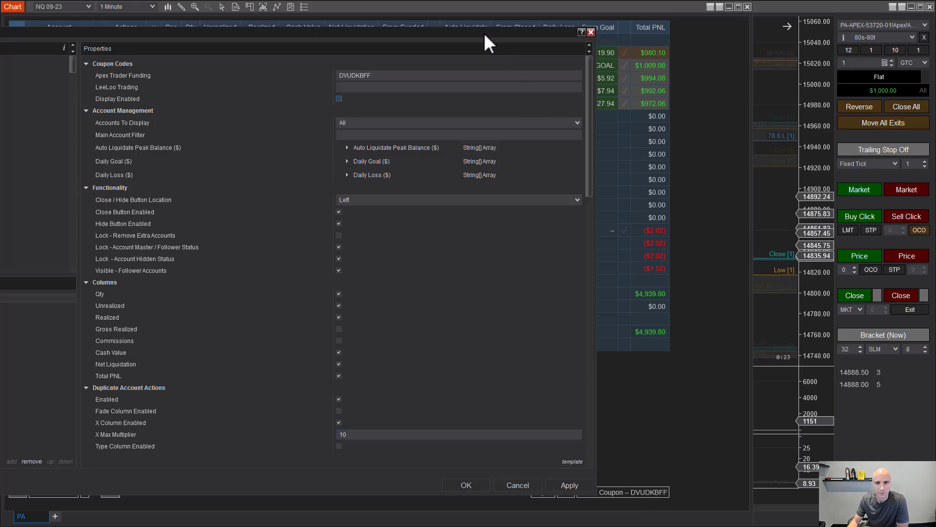
left_click_drag(483, 33, 447, 29)
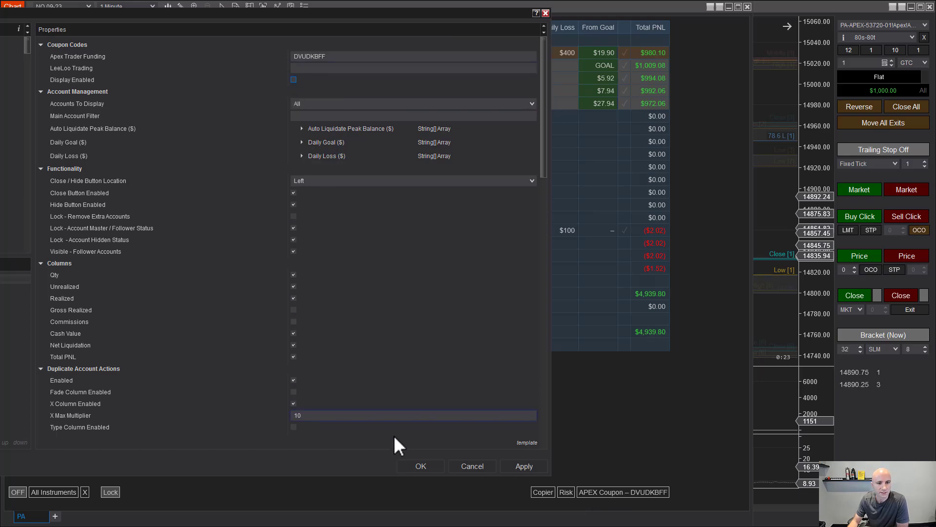
left_click(413, 467)
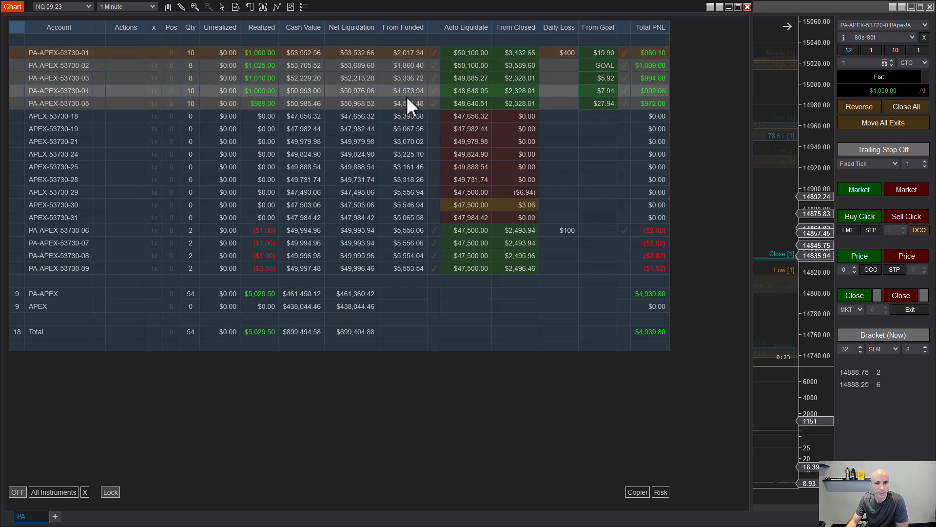
Toggle the Daily Goal and Daily Loss headers between limit amounts and remaining amounts
left_click(558, 90)
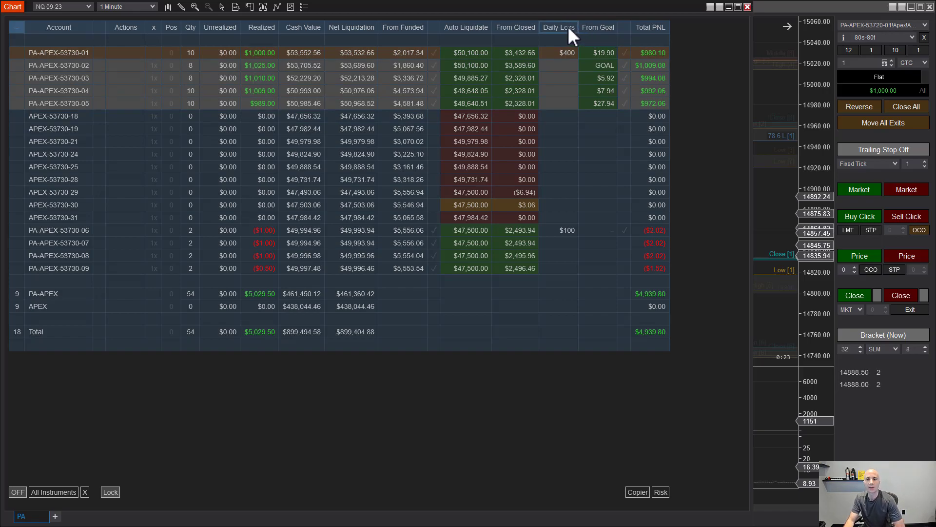
left_click(606, 30)
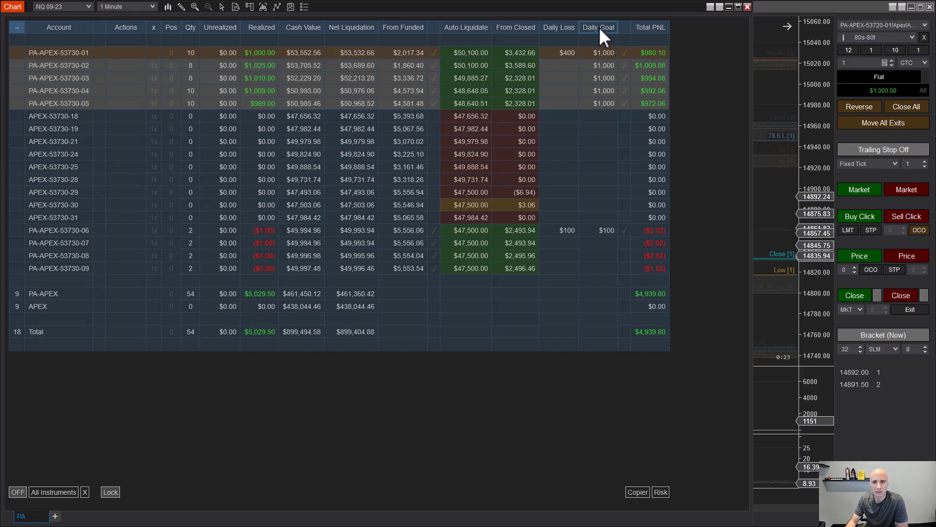
left_click(606, 28)
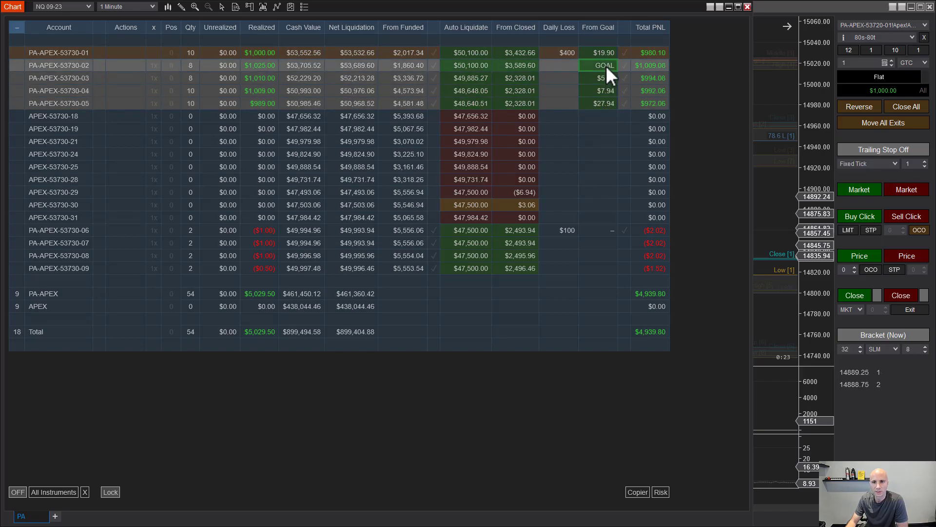
left_click(608, 28)
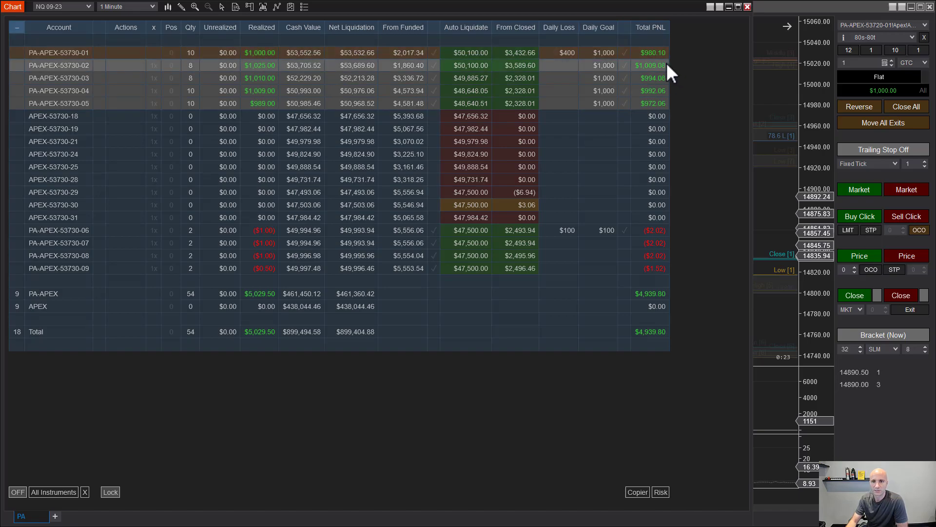
left_click(604, 27)
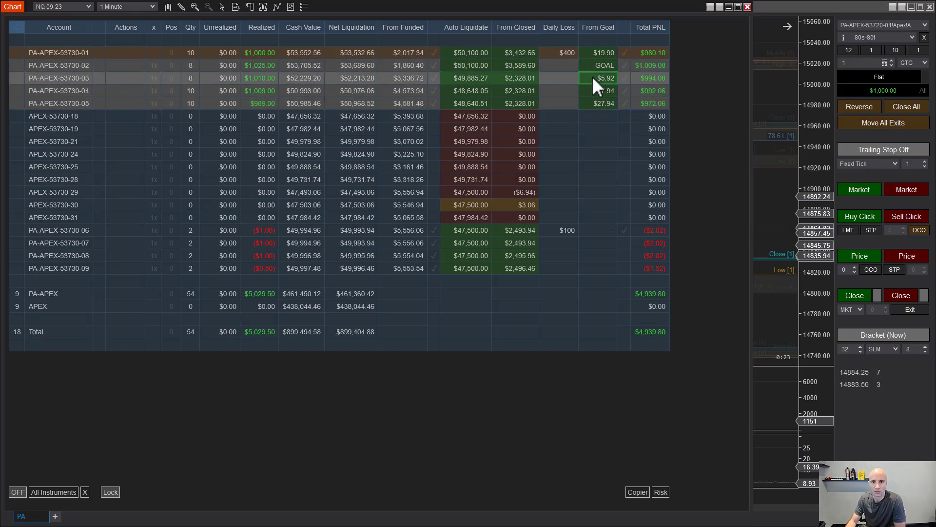
left_click(569, 27)
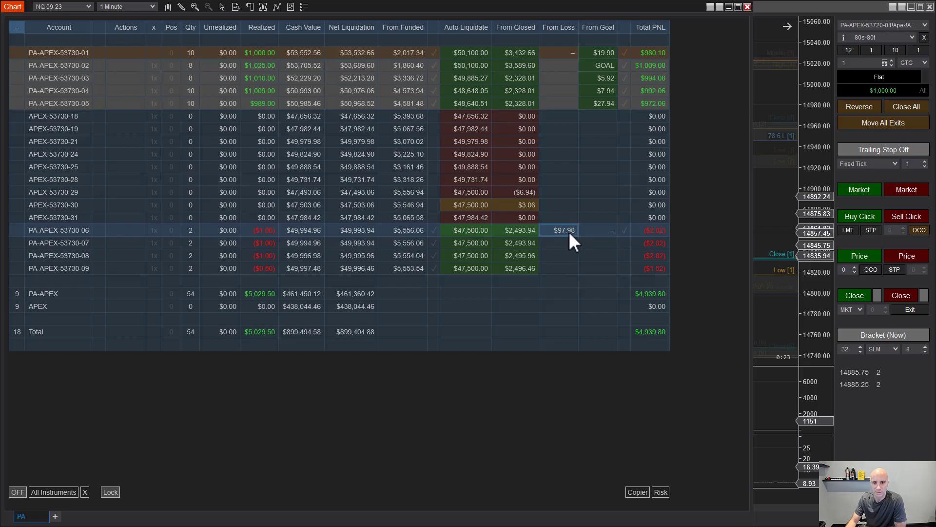
left_click(560, 28)
left_click(599, 28)
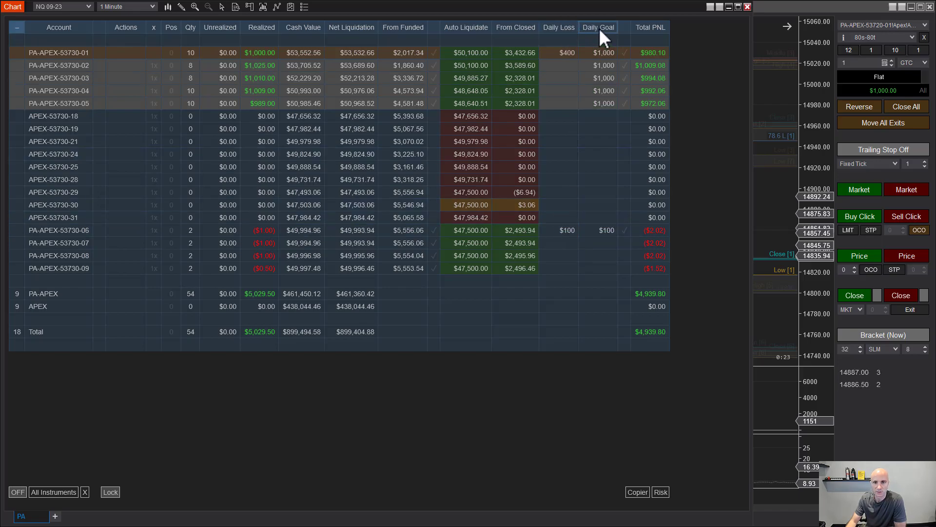
Enter $100 Daily Loss and $100 Daily Goal for the first lower PA-APEX account
left_click(599, 243)
left_click(571, 232)
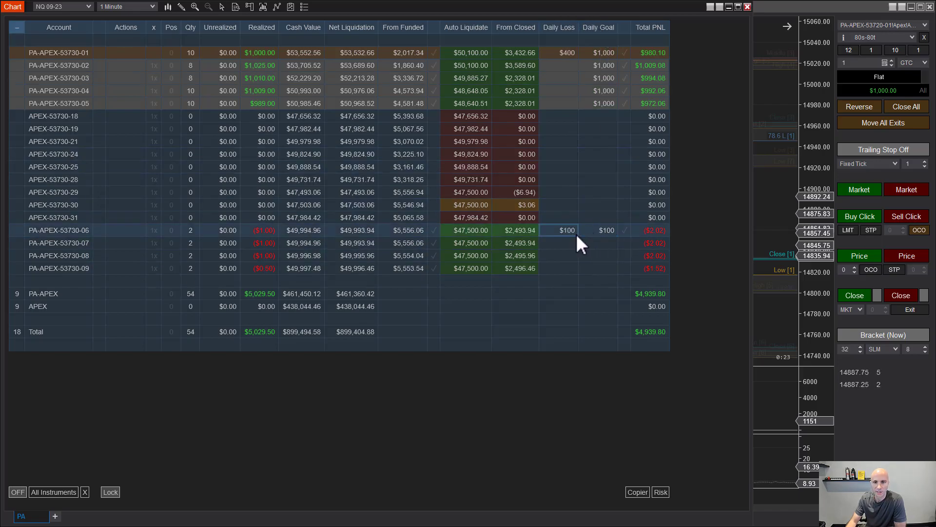
left_click(605, 232)
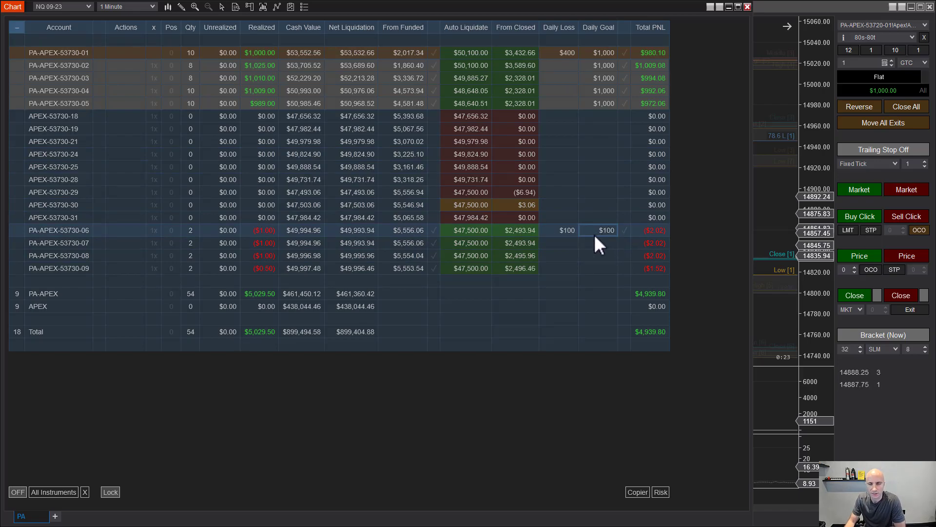
left_click(597, 28)
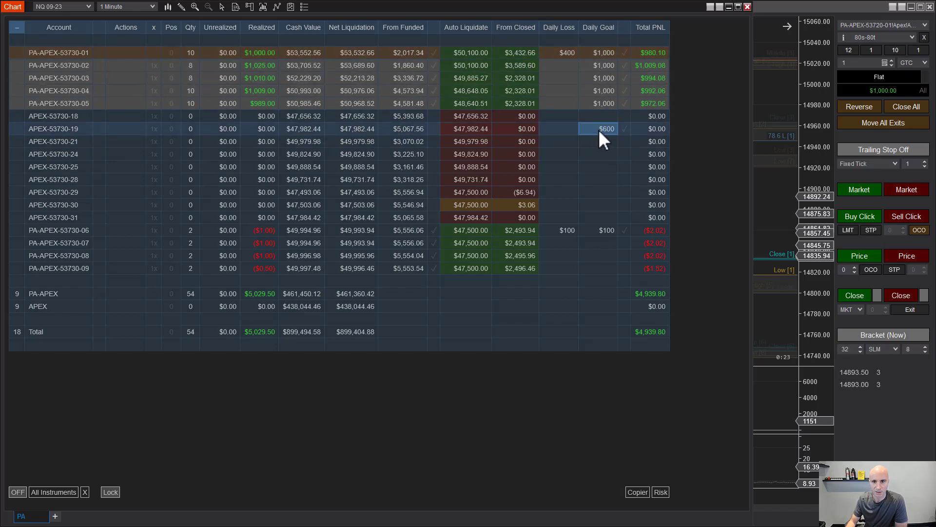
Enter a $1,000 daily loss for the second APEX account, then clear its loss and goal values
left_click(560, 129)
key("Return")
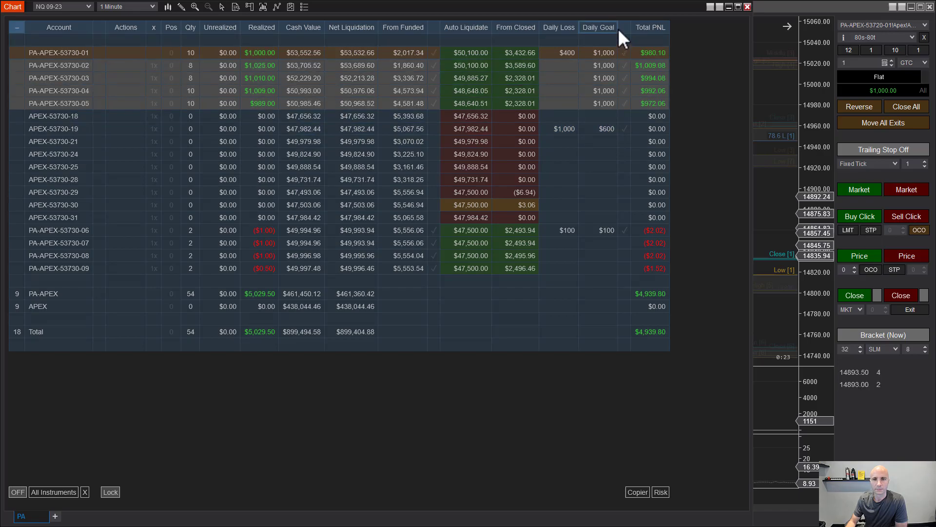
left_click(568, 130)
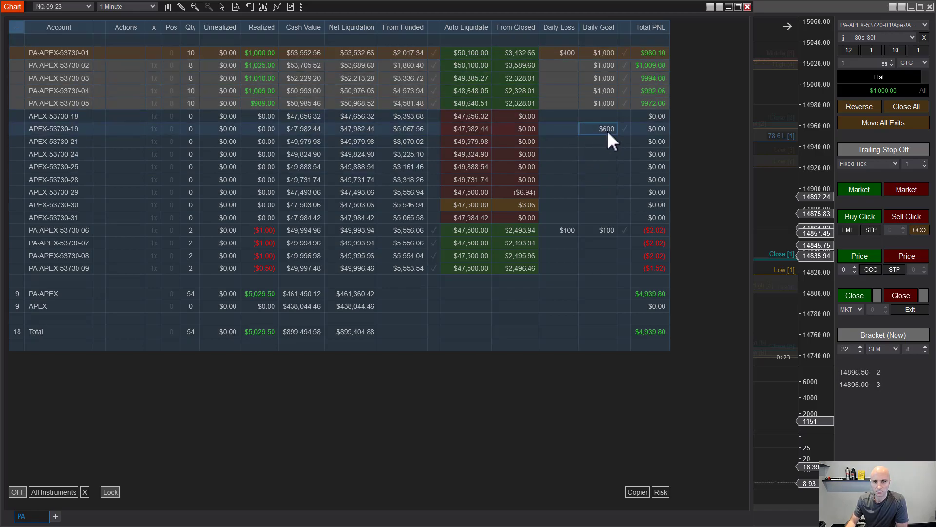
key("Delete")
Set daily goals of $2,000, $1,400, $1,400, $1,300 and $1,400 for the top five accounts
left_click(599, 117)
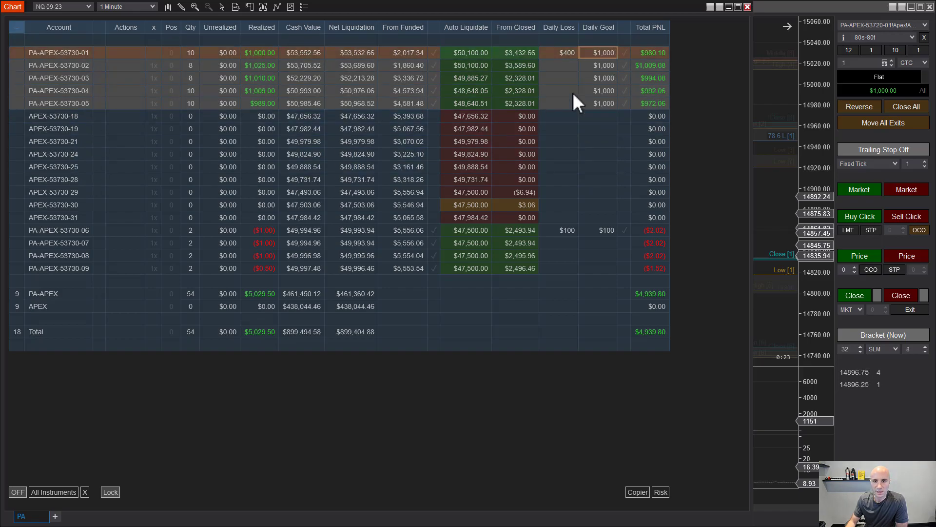
left_click(605, 65)
left_click(608, 55)
scroll(609, 54, "up", 3)
left_click(609, 62)
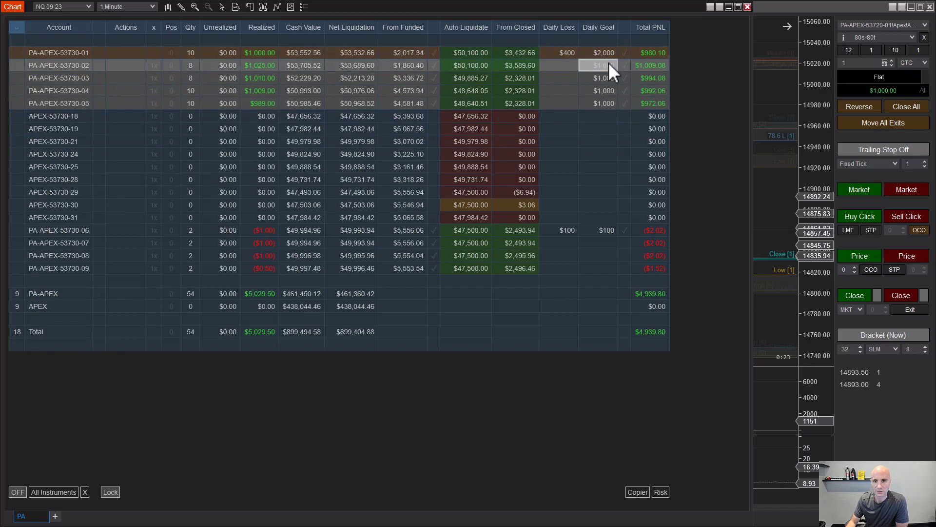
scroll(608, 66, "up", 1)
left_click(609, 76)
scroll(610, 78, "up", 4)
left_click(609, 94)
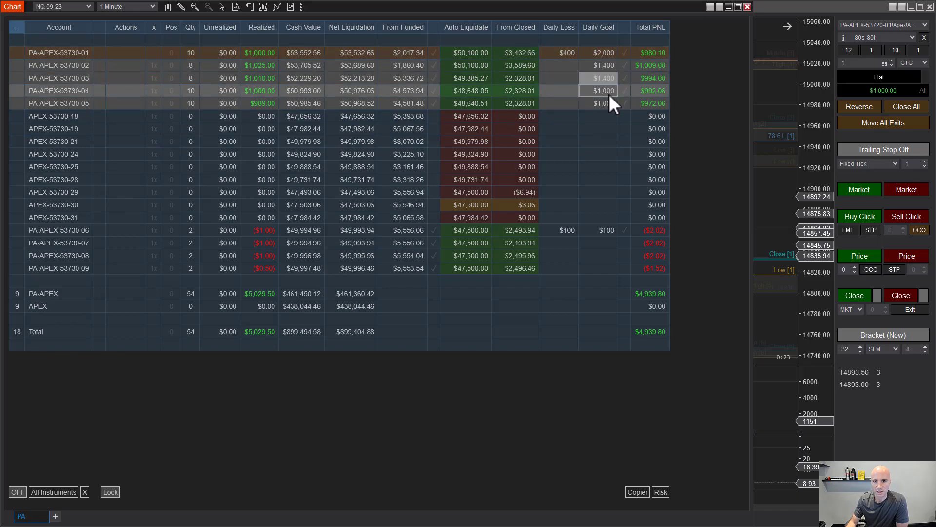
scroll(609, 94, "up", 2)
scroll(608, 94, "up", 1)
left_click(610, 102)
scroll(610, 102, "up", 4)
Adjust the second APEX account's daily goal, then show From Goal progress as percentages
left_click(605, 122)
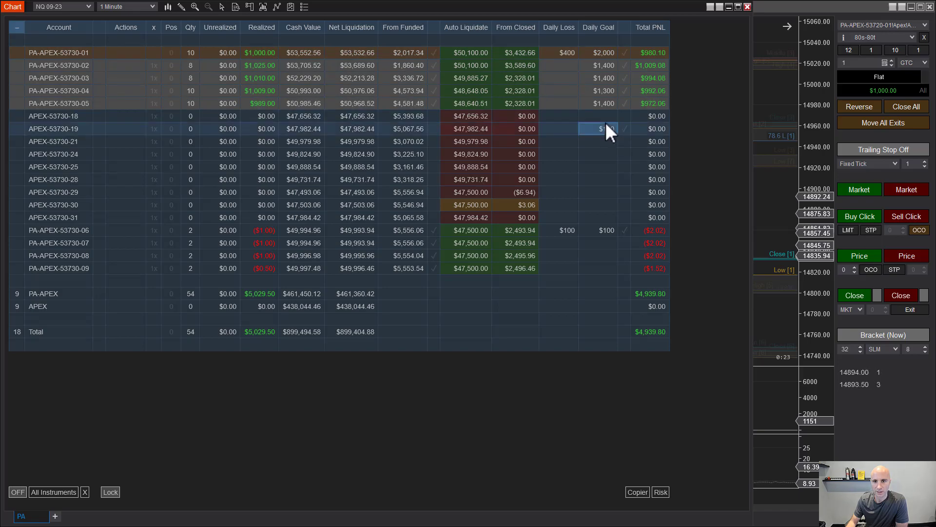
scroll(609, 122, "up", 1)
scroll(608, 127, "down", 1)
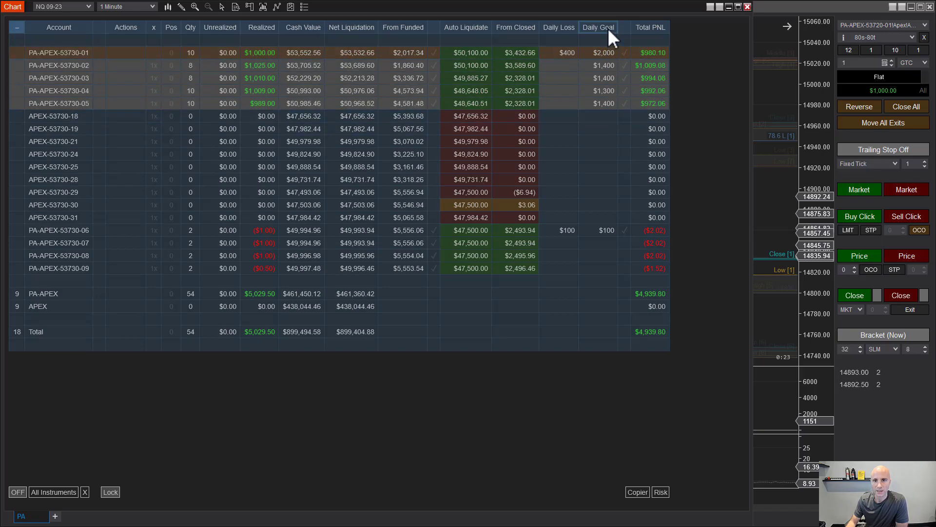
left_click(613, 28)
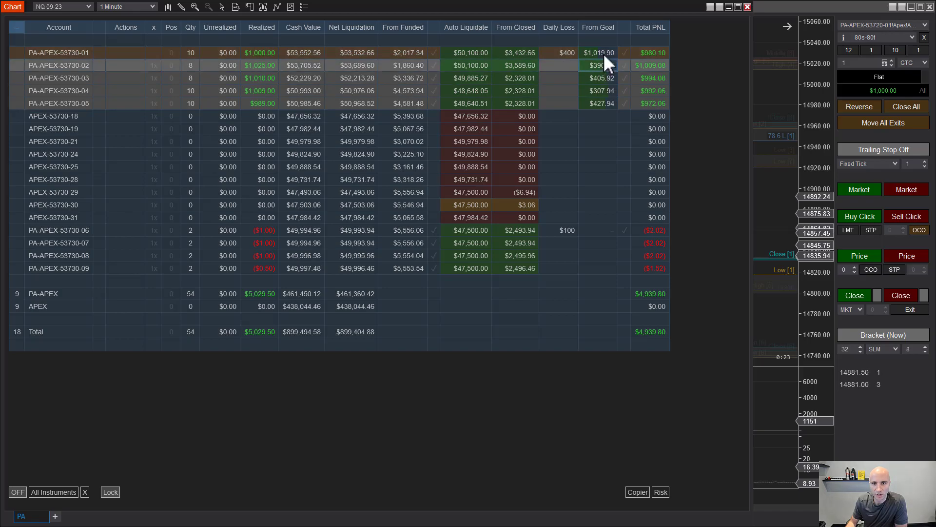
left_click(601, 78)
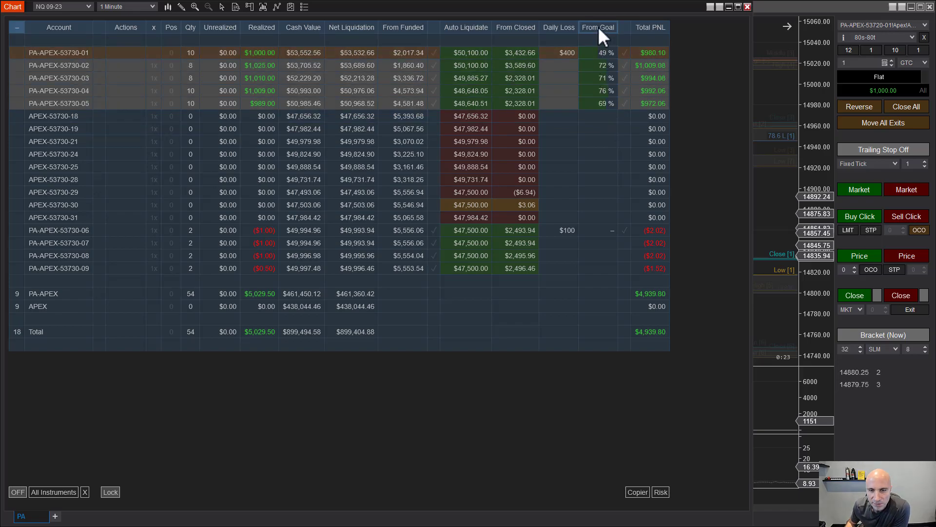
Switch Daily Loss to From Loss and show loss and goal progress as percentages
left_click(561, 32)
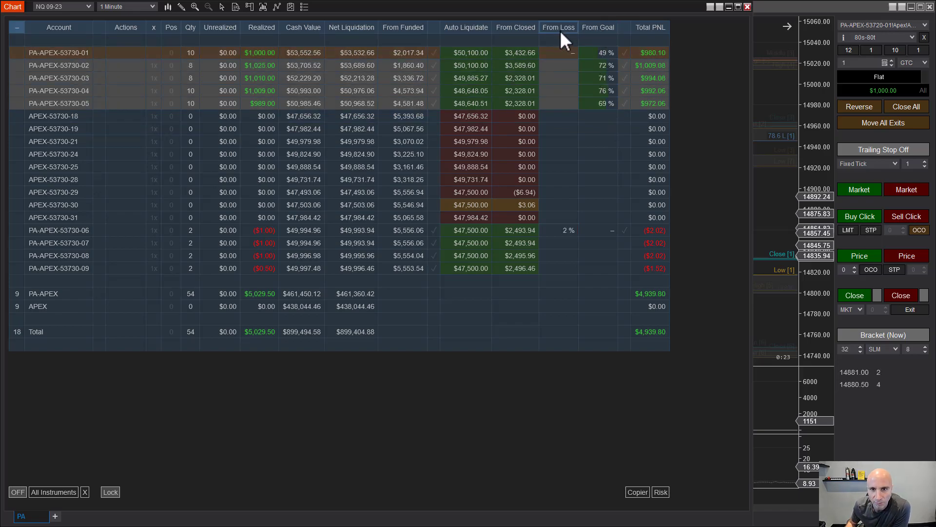
left_click(608, 92)
left_click(605, 69)
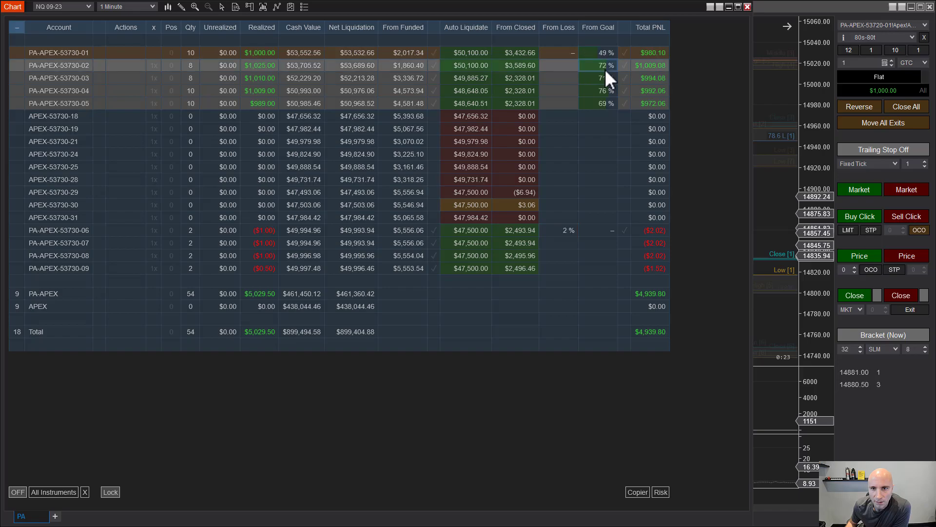
left_click(603, 103)
left_click(606, 105)
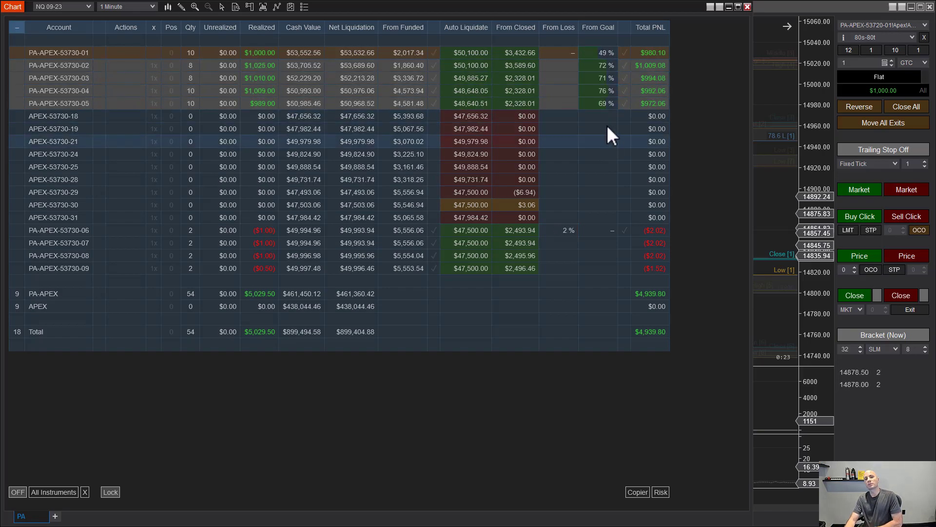
left_click(607, 102)
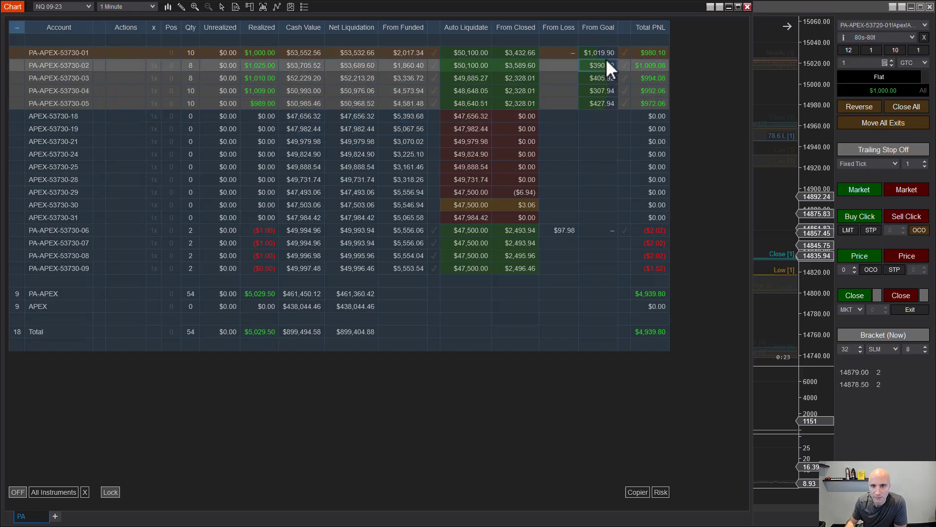
left_click(610, 90)
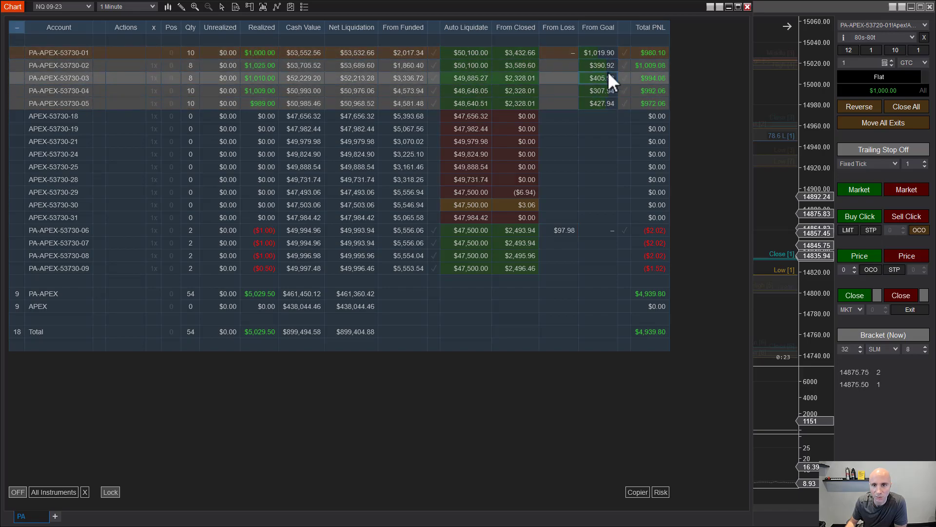
left_click(605, 103)
left_click(607, 90)
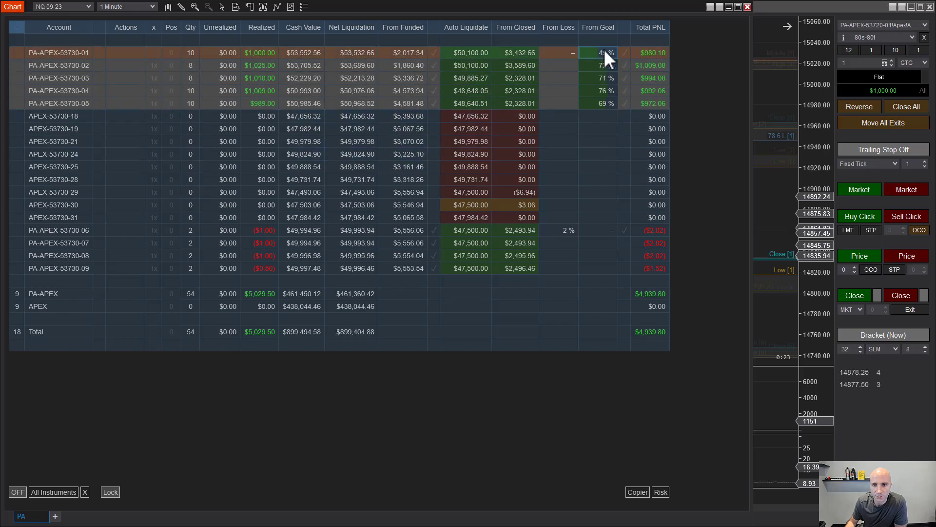
Enable goal auto-flatten for the top two accounts, rows 01 and 02
left_click(608, 78)
key("Up")
key("Up")
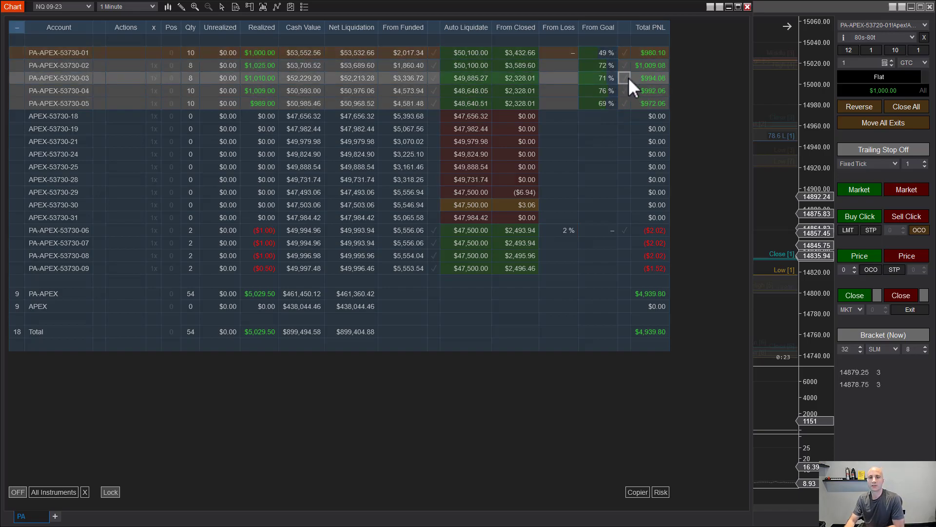
left_click(625, 60)
left_click(623, 52)
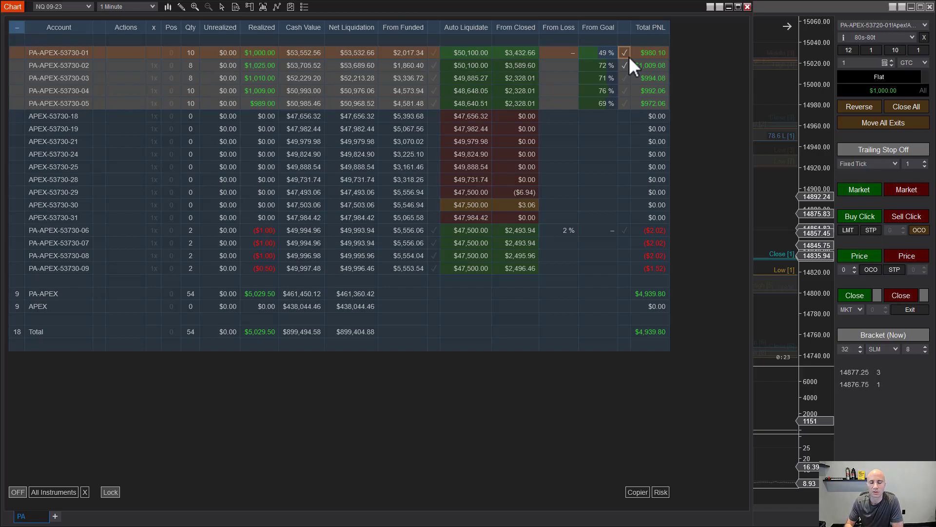
left_click(603, 32)
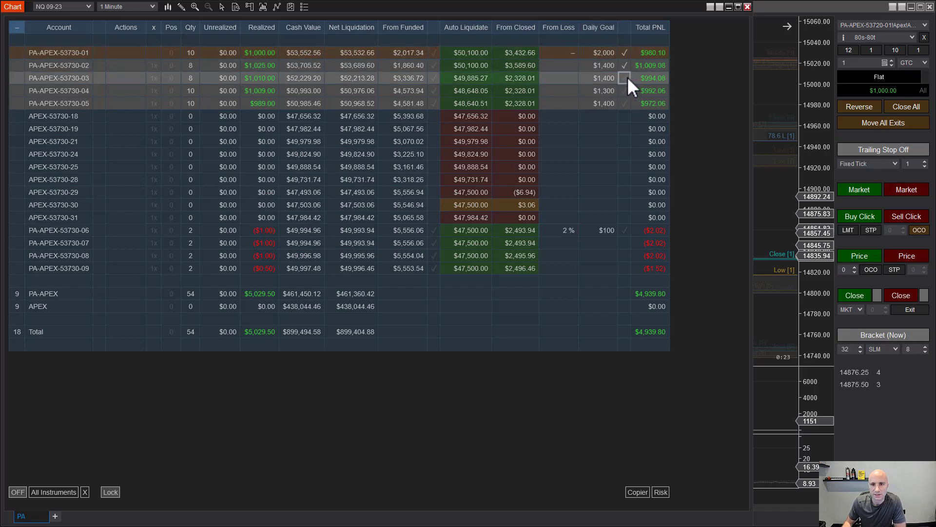
left_click(625, 78)
left_click(629, 90)
left_click(630, 102)
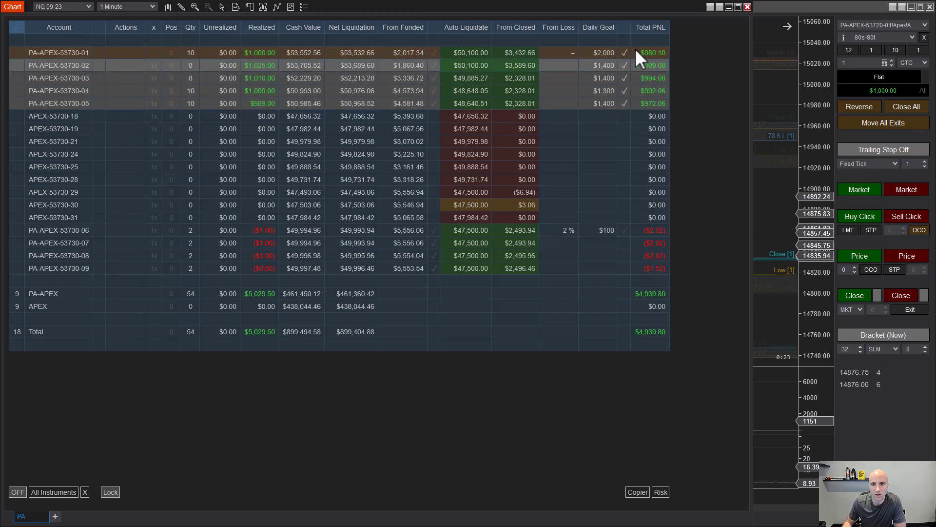
left_click(608, 29)
left_click(606, 29)
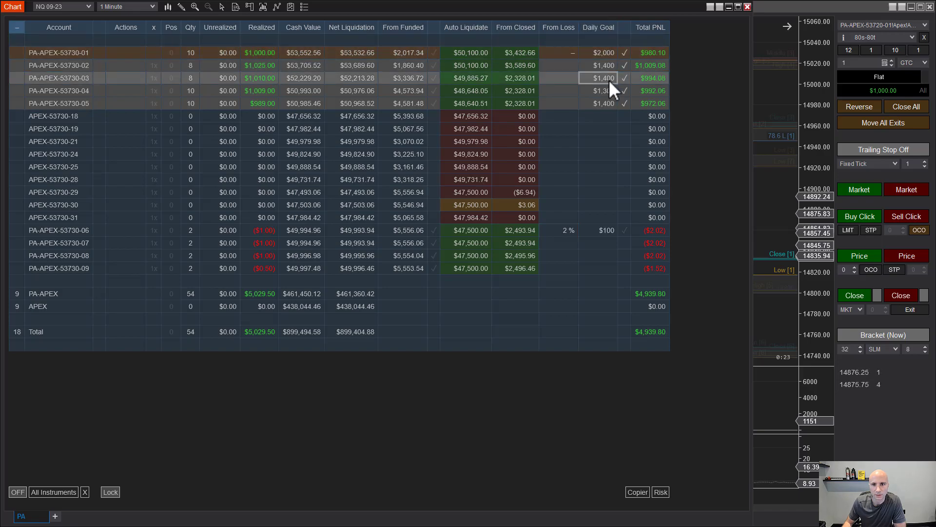
left_click(606, 30)
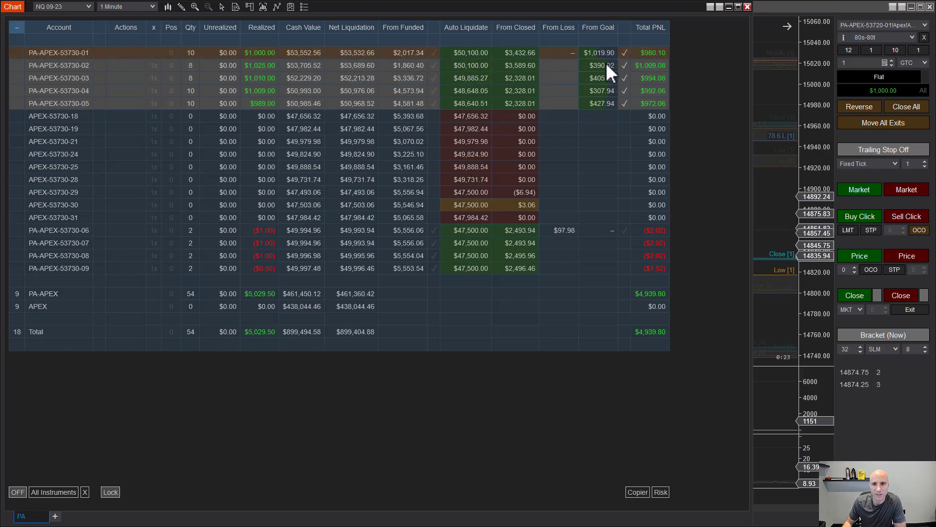
left_click(608, 66)
left_click(606, 76)
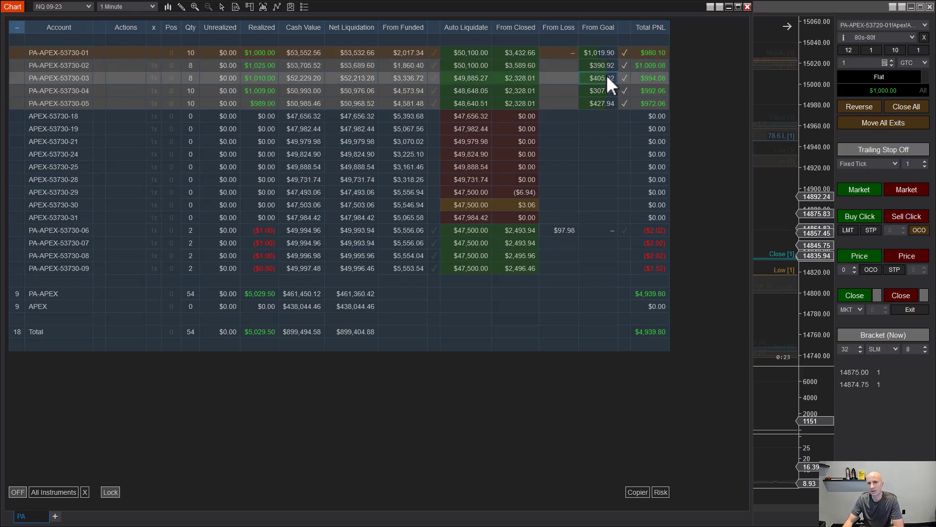
left_click(604, 27)
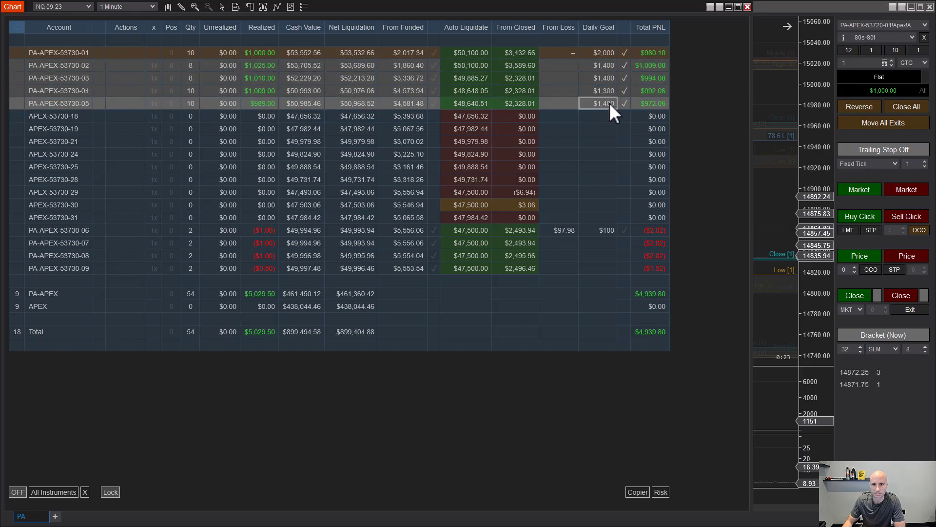
left_click(622, 103)
left_click(624, 54)
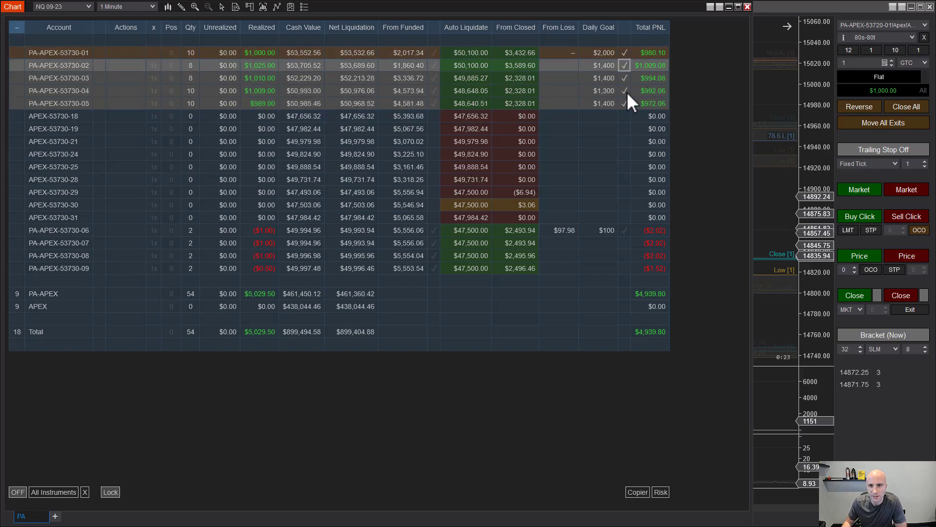
left_click(624, 52)
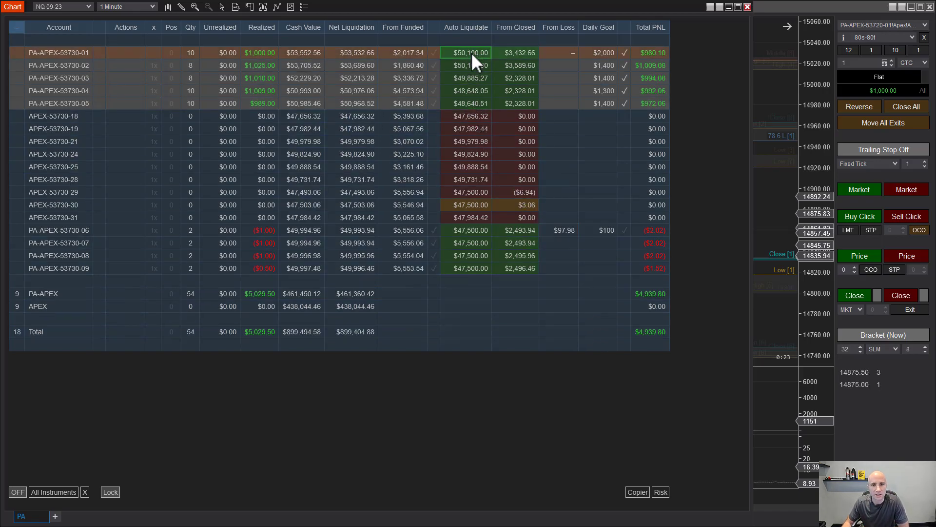
left_click(472, 103)
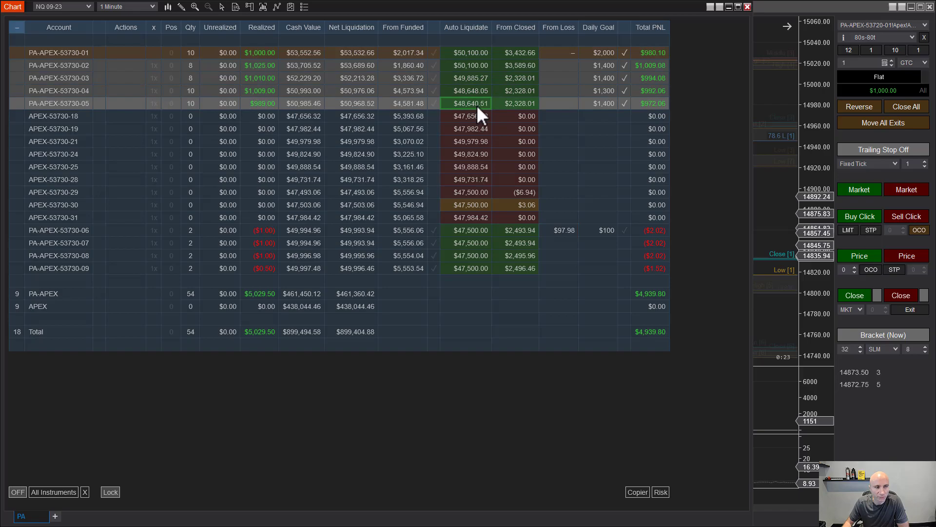
left_click(476, 91)
left_click(476, 104)
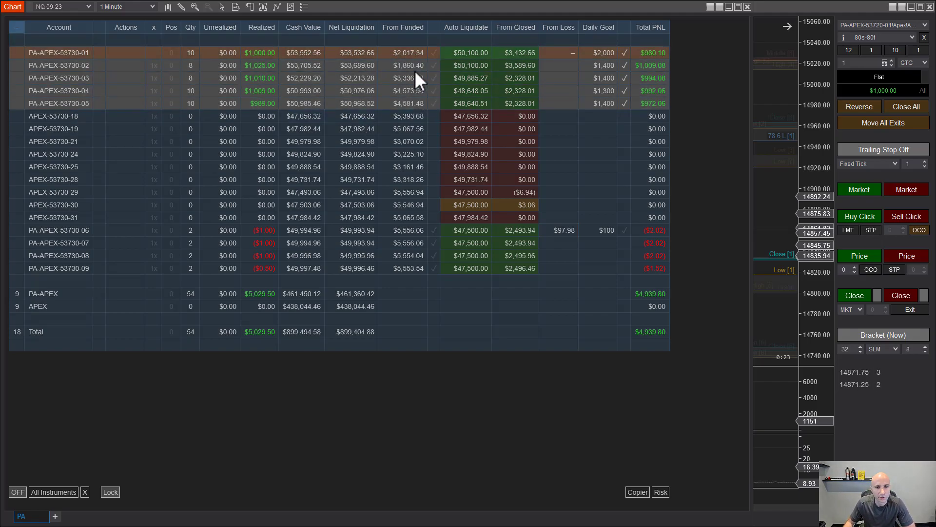
left_click(434, 53)
left_click(431, 52)
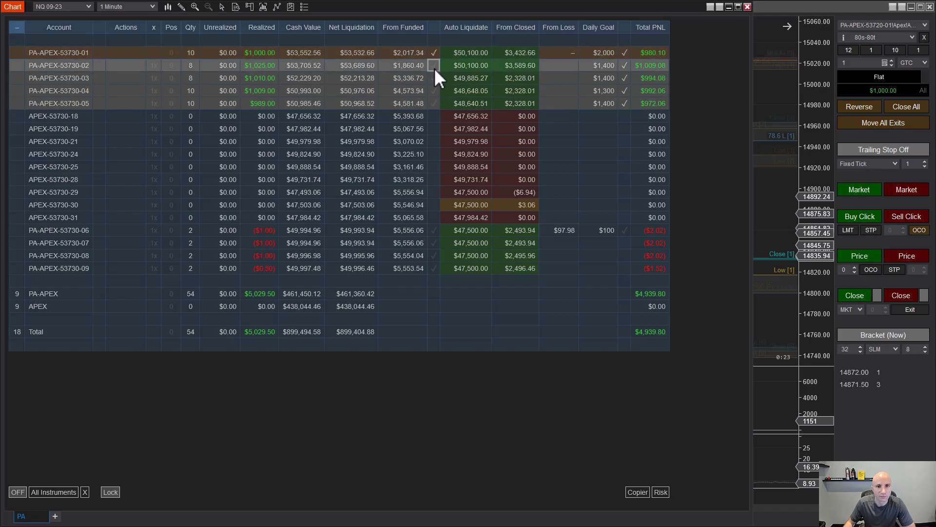
left_click(434, 67)
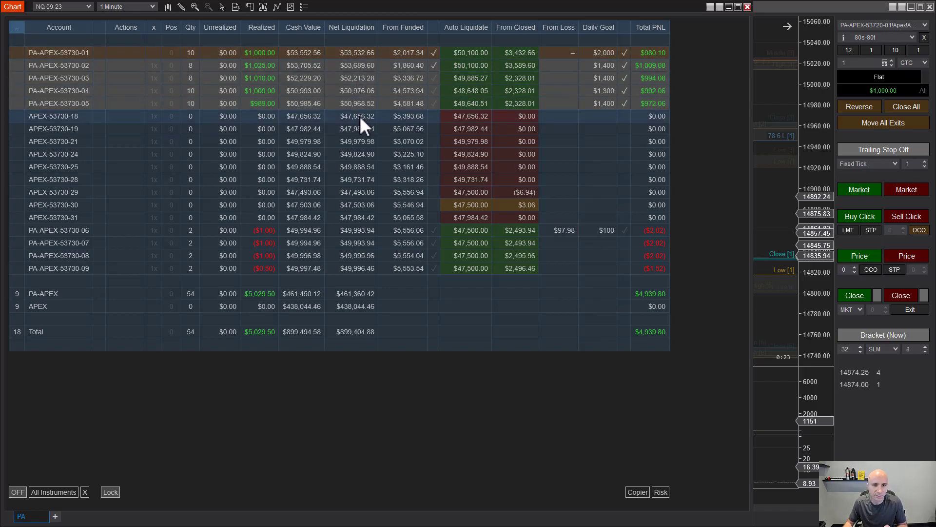
left_click(434, 65)
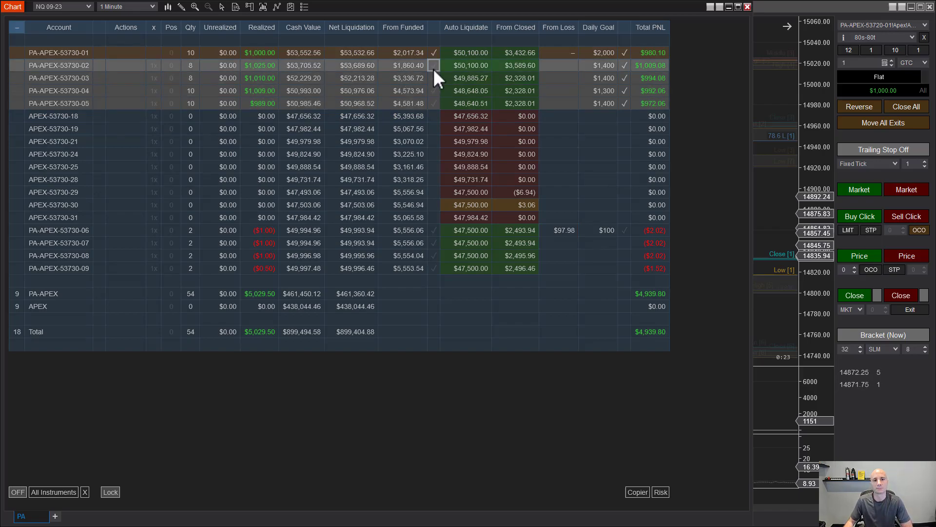
left_click(432, 54)
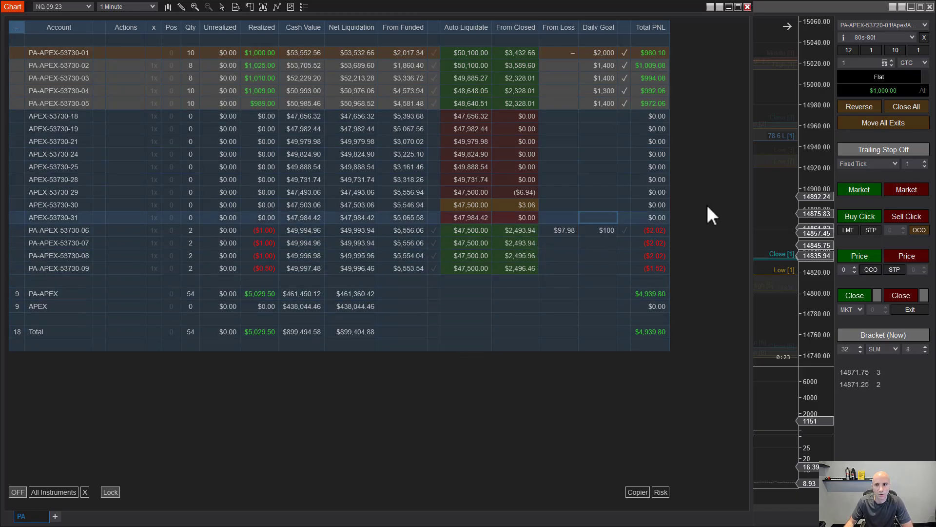
Bring the NQ 09-23 1-minute chart forward and scroll through the session's trade markers
left_click(813, 10)
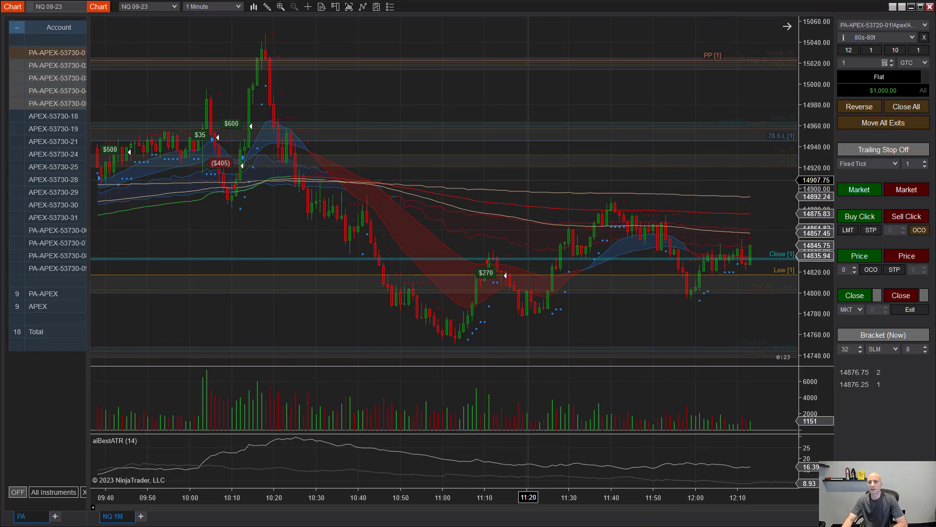
scroll(529, 180, "up", 6)
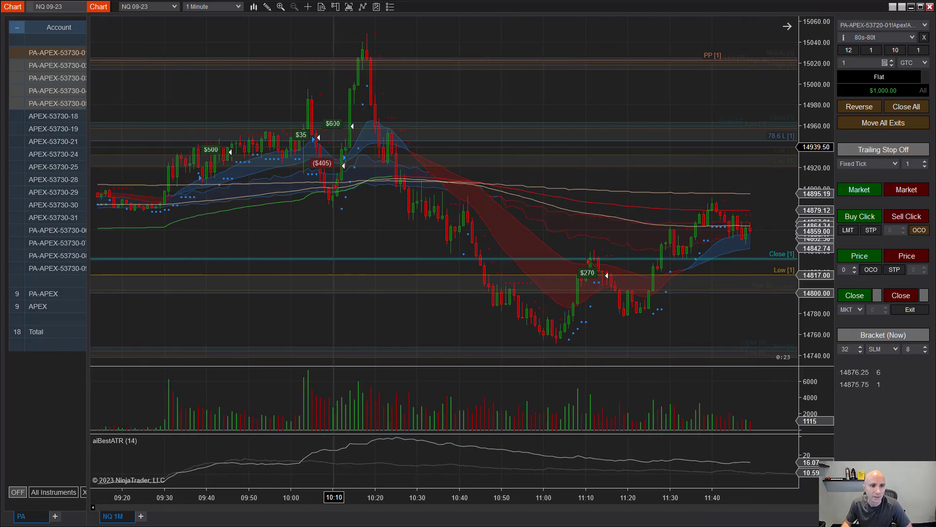
scroll(334, 148, "up", 20)
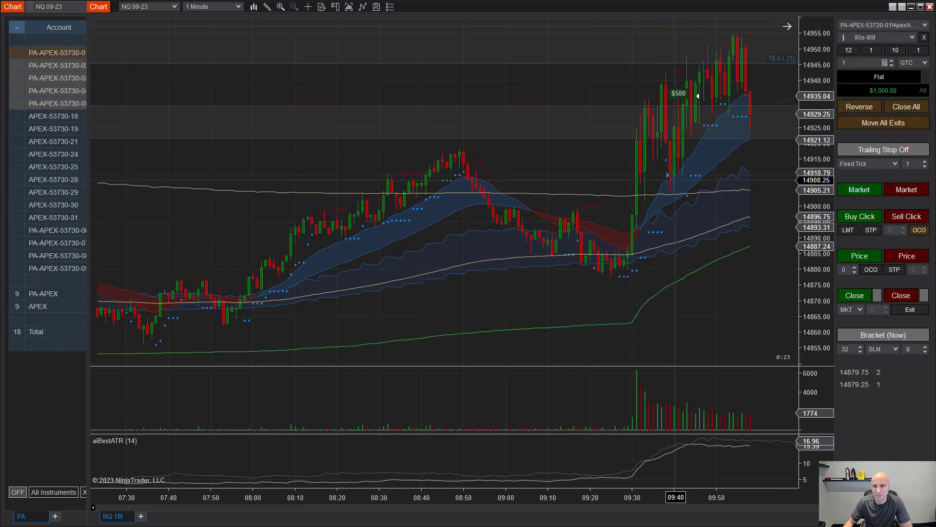
scroll(675, 180, "down", 7)
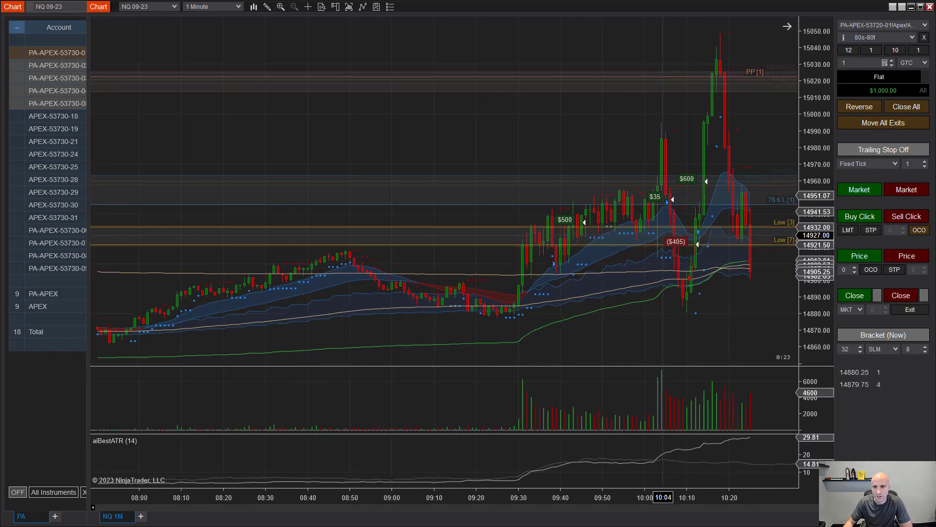
scroll(662, 235, "down", 1)
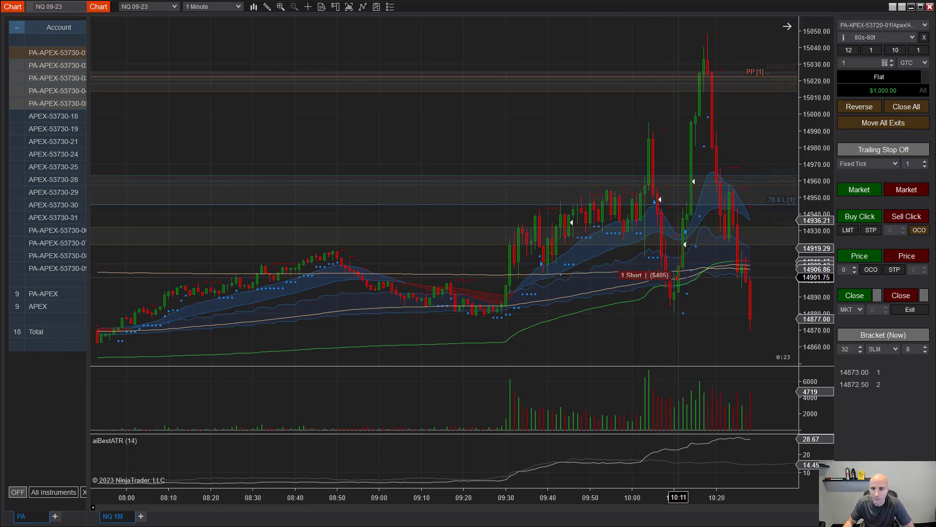
scroll(673, 243, "up", 3)
scroll(680, 277, "up", 3)
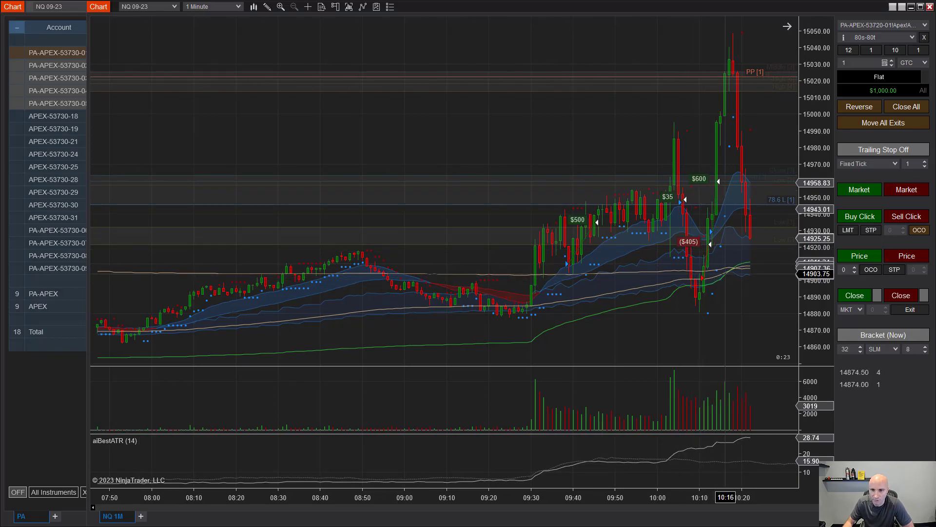
scroll(669, 251, "down", 9)
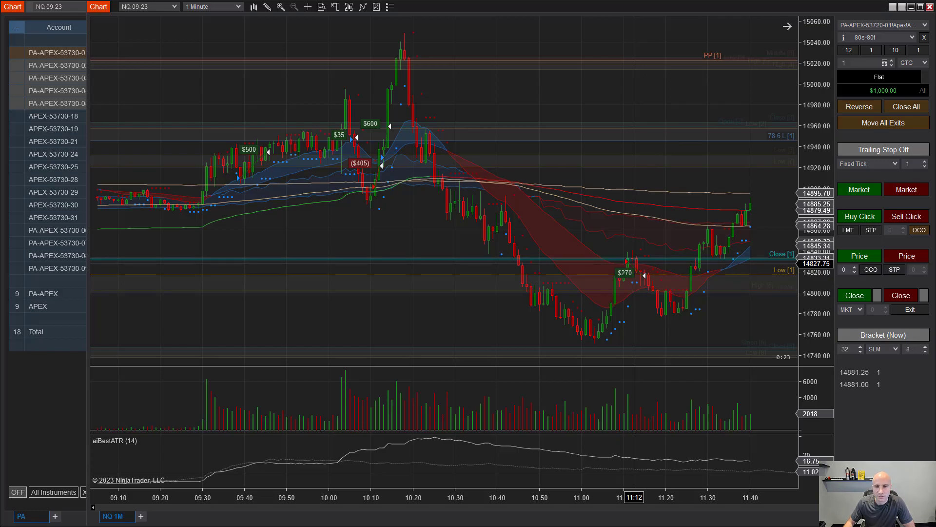
mouse_move(644, 276)
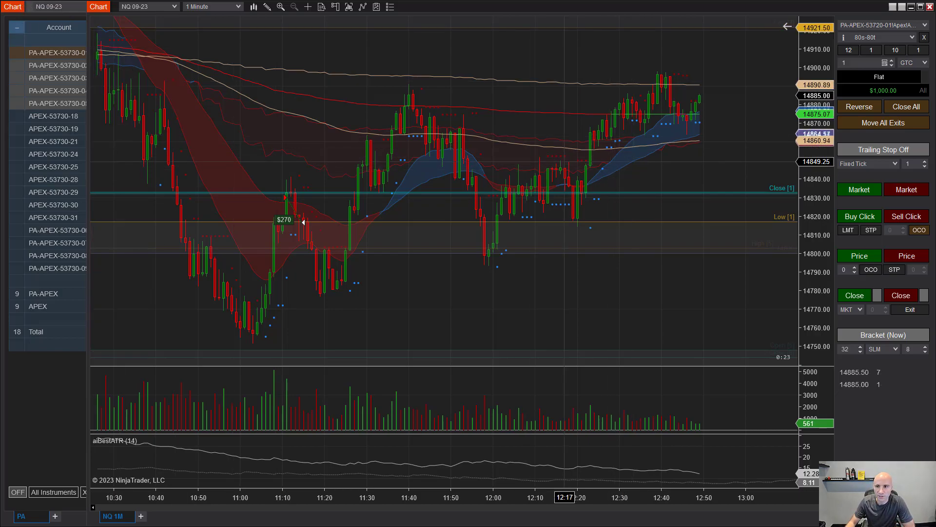
left_click(871, 255)
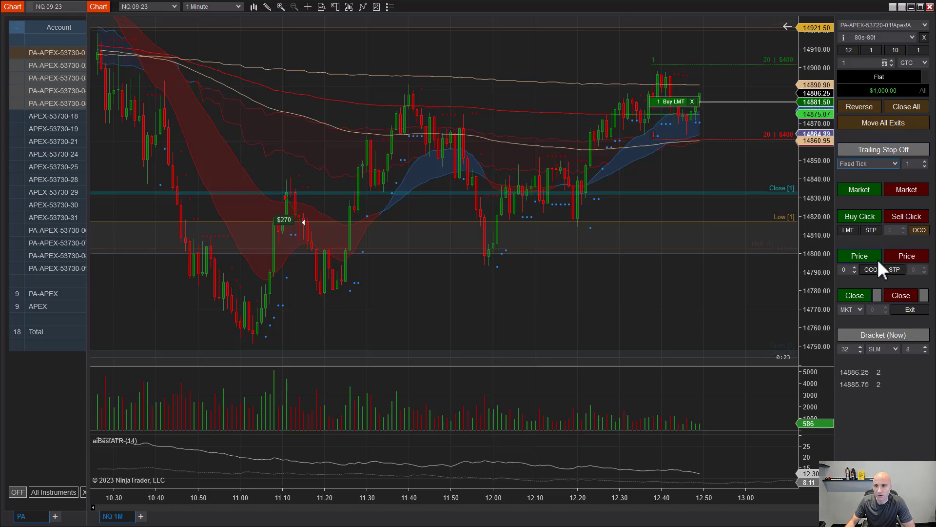
left_click(877, 258)
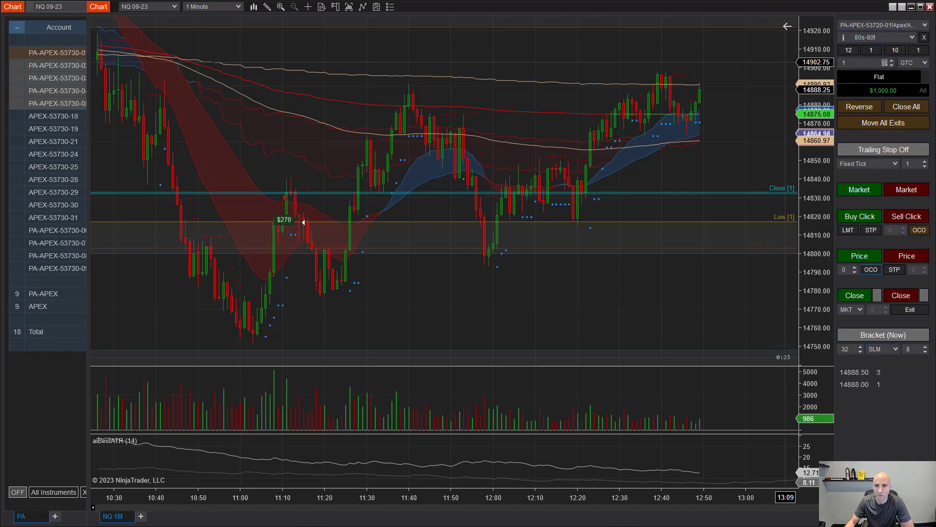
Expand the collapsed Accounts Dashboard into the full grid showing a $4,939.80 Total PNL
mouse_move(46, 427)
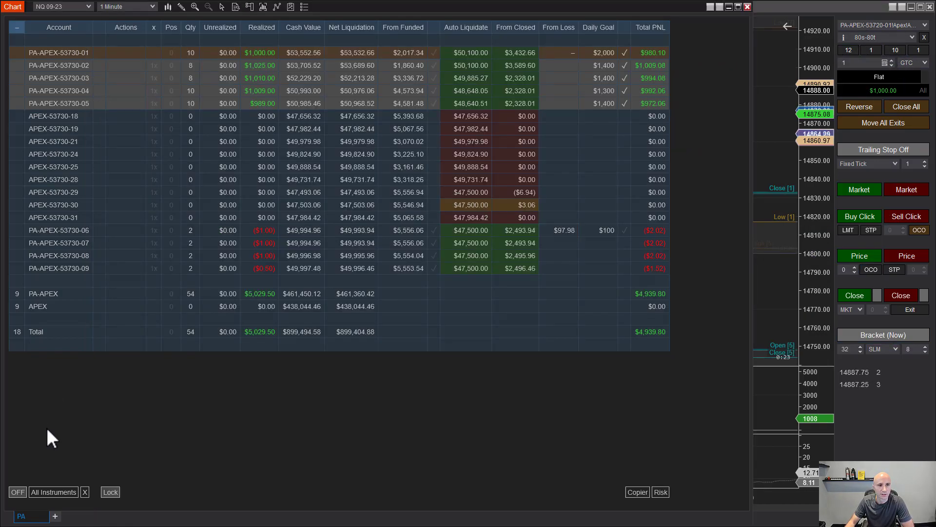